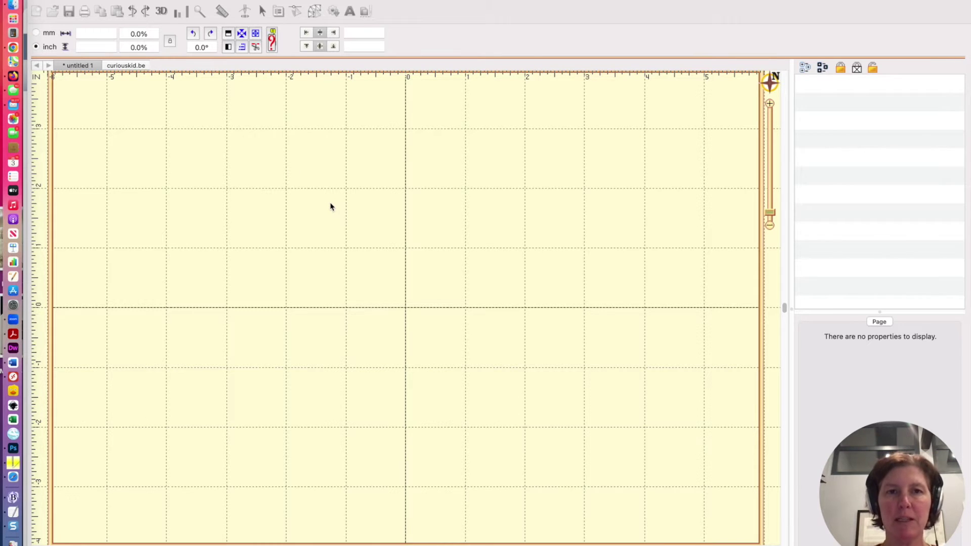
# Step: Add the lettering 'ABC' to the canvas and check that its font is Anna
pyautogui.click(439, 30)
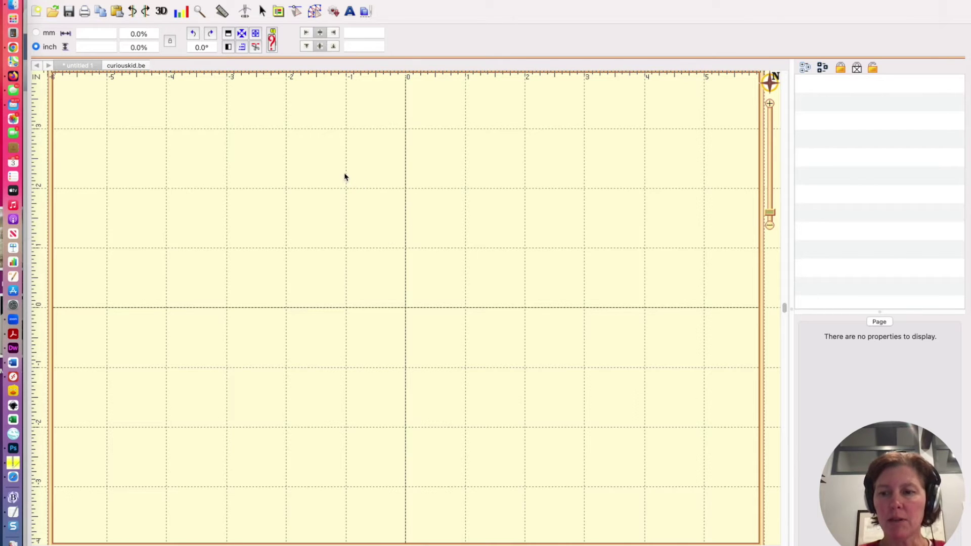
pyautogui.click(350, 12)
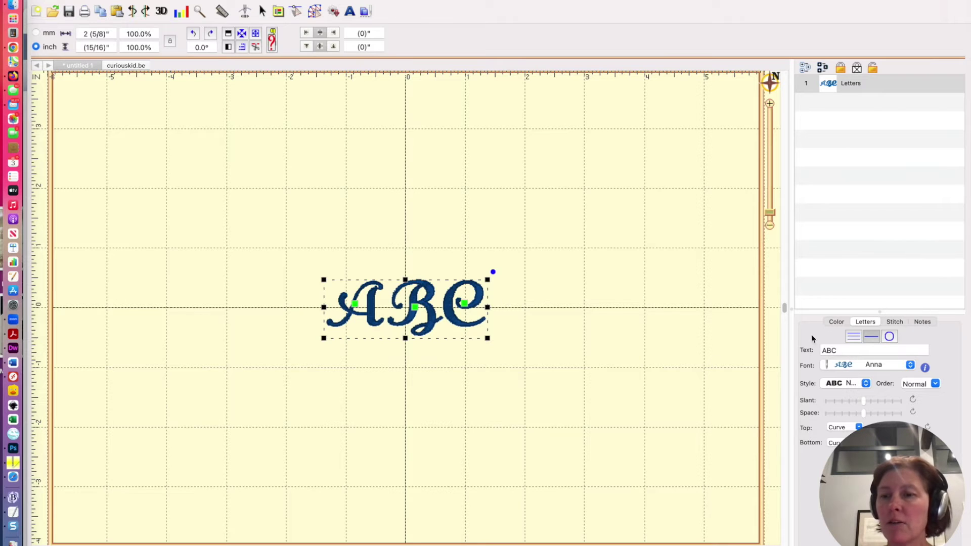
pyautogui.click(894, 364)
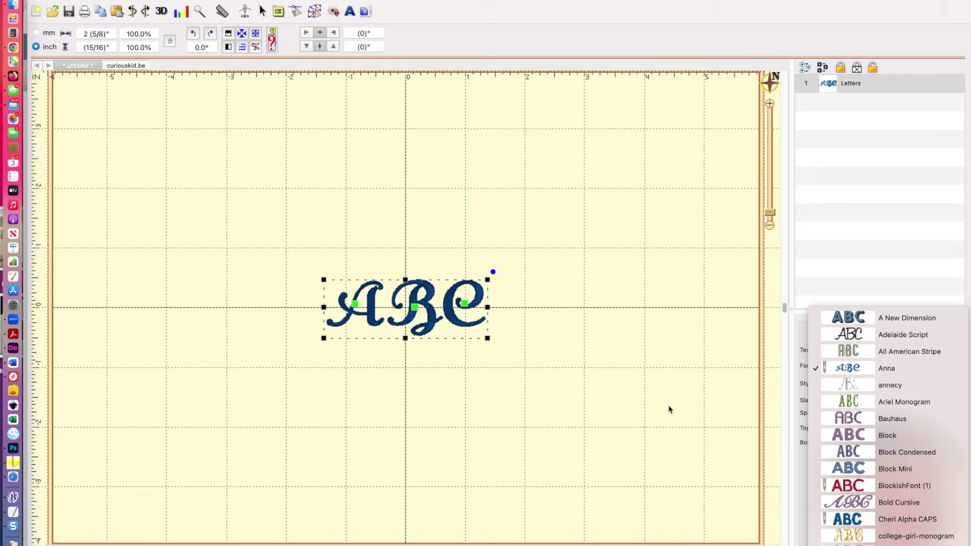
# Step: Close the font list, deselect the ABC lettering, and select it again
pyautogui.click(559, 260)
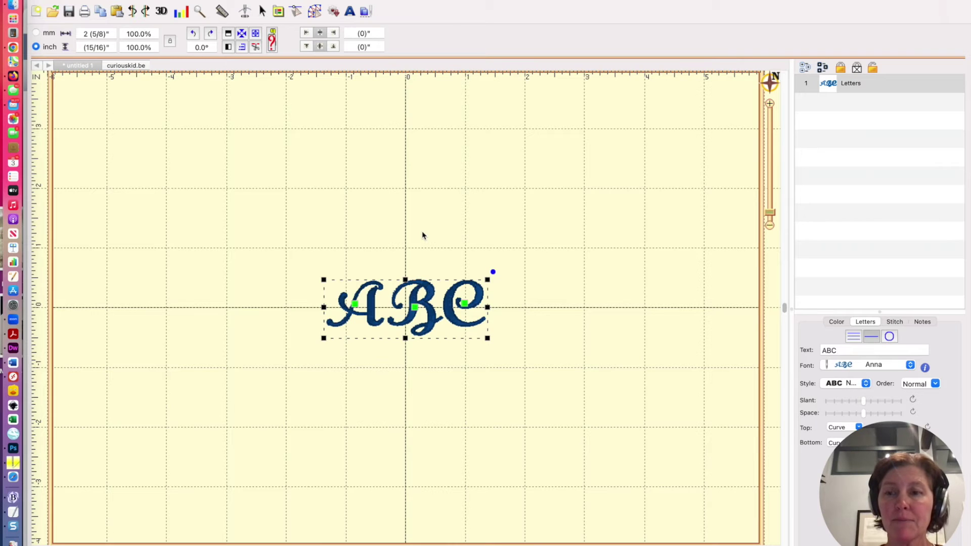
pyautogui.click(422, 236)
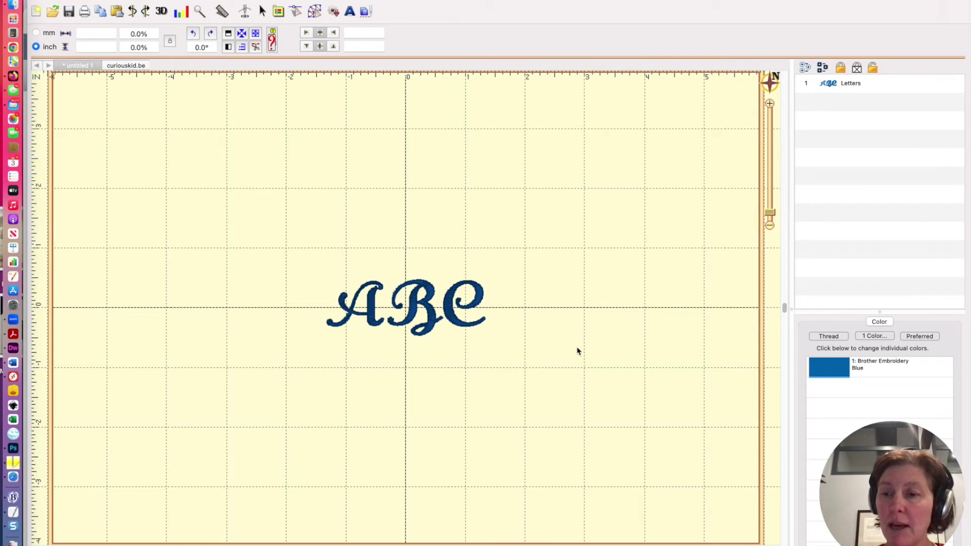
pyautogui.press('super+a')
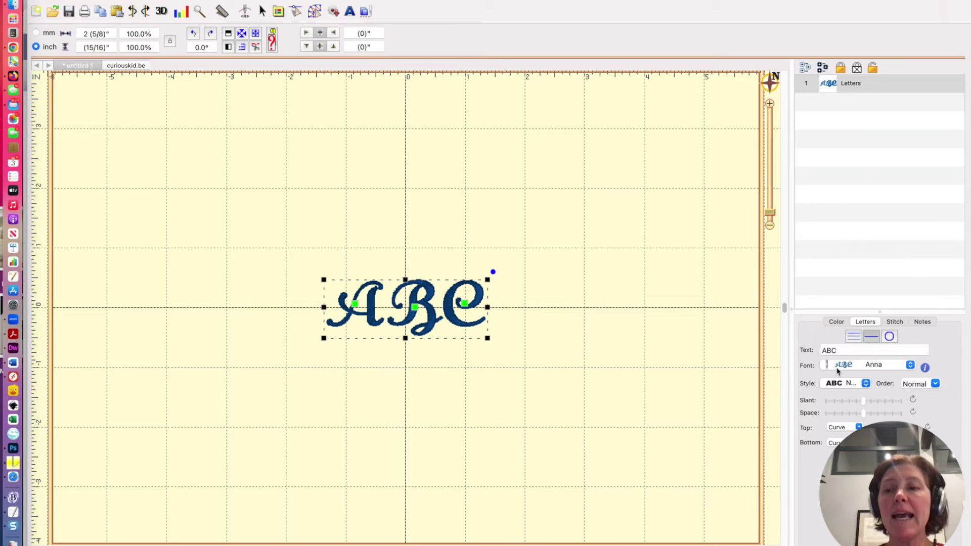
pyautogui.click(837, 368)
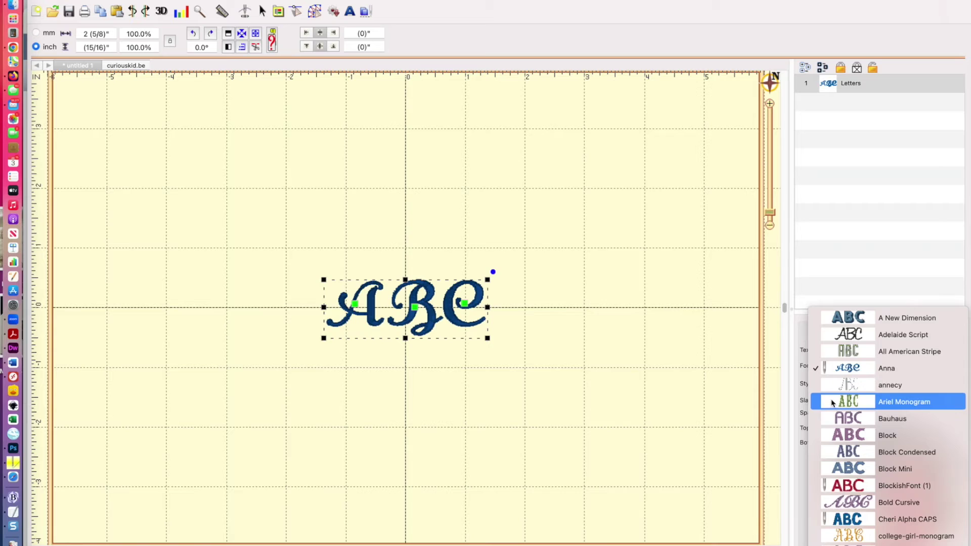
# Step: Switch the ABC lettering to Ariel Monogram and scale it down to 52%
pyautogui.click(834, 402)
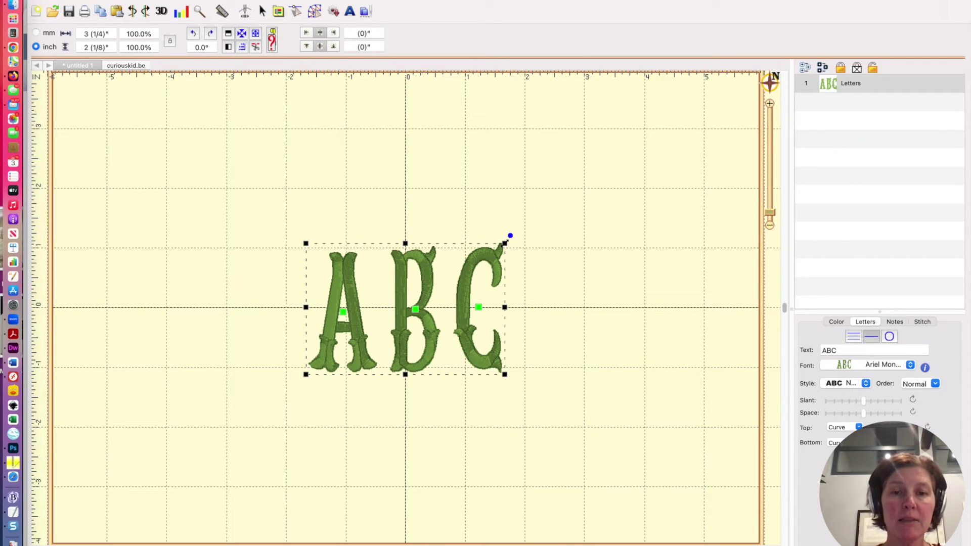
pyautogui.moveTo(504, 244); pyautogui.dragTo(447, 282)
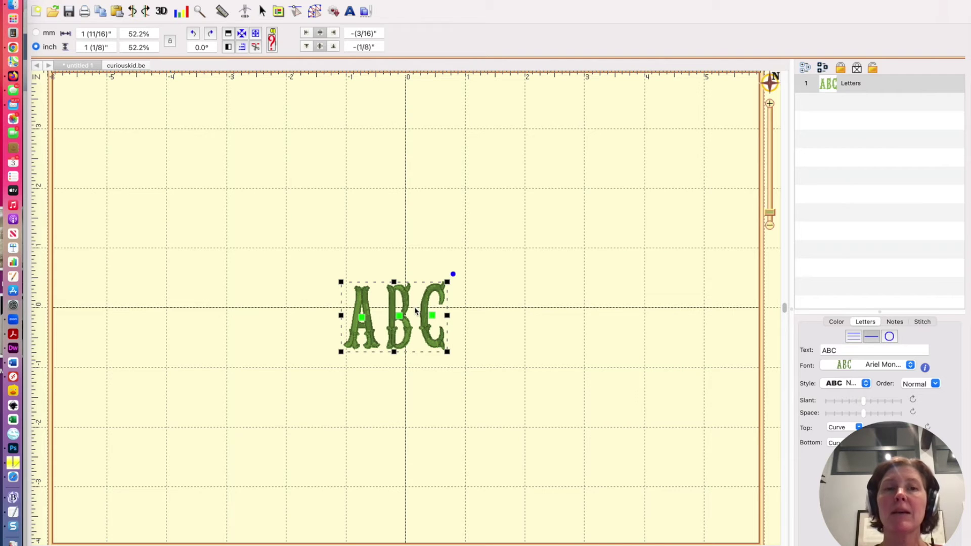
pyautogui.click(880, 366)
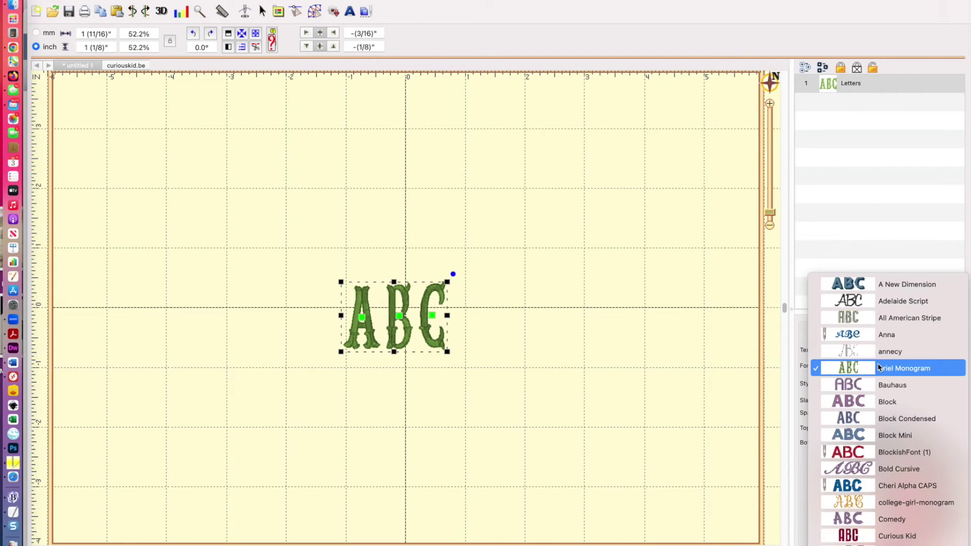
# Step: Change the ABC lettering back to Anna and enlarge it to about 229%
pyautogui.click(880, 334)
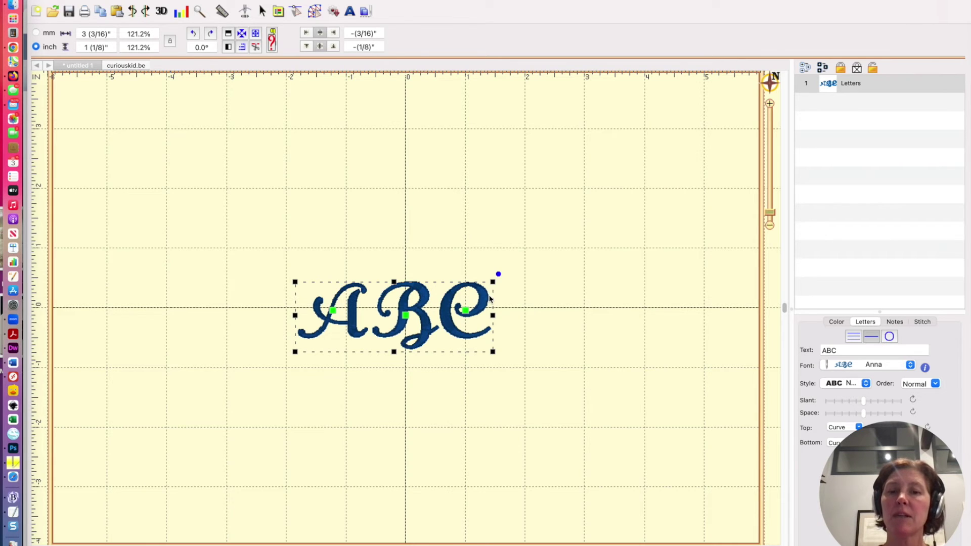
pyautogui.moveTo(492, 282)
pyautogui.mouseDown()
pyautogui.moveTo(595, 197)
pyautogui.moveTo(663, 164)
pyautogui.mouseUp()
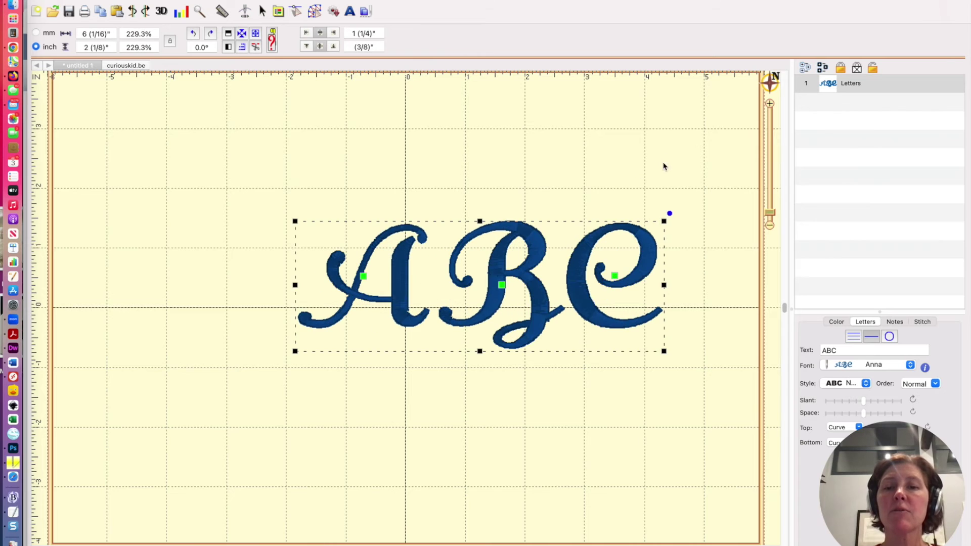
pyautogui.click(567, 292)
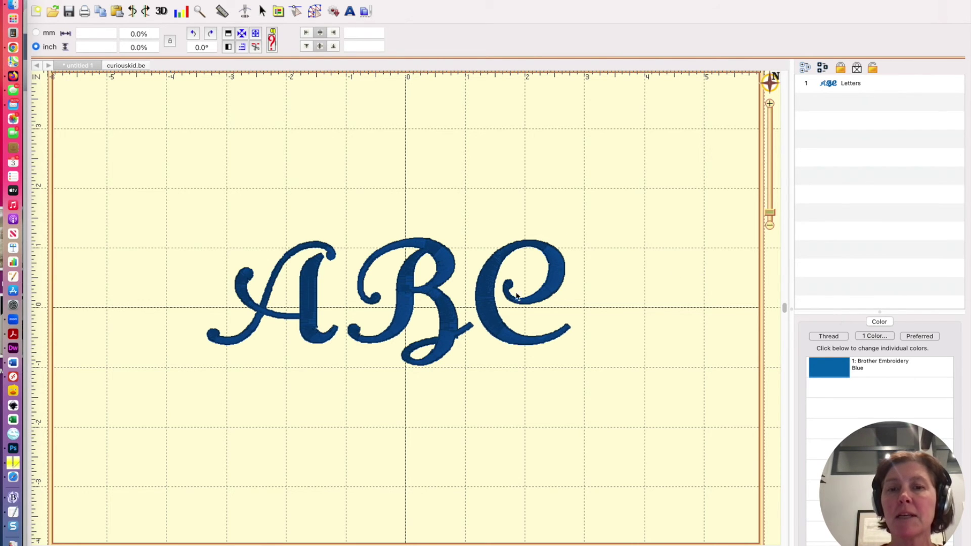
# Step: Reselect the lettering, check the font list, and bring up the Embrilliance fonts web page
pyautogui.click(494, 298)
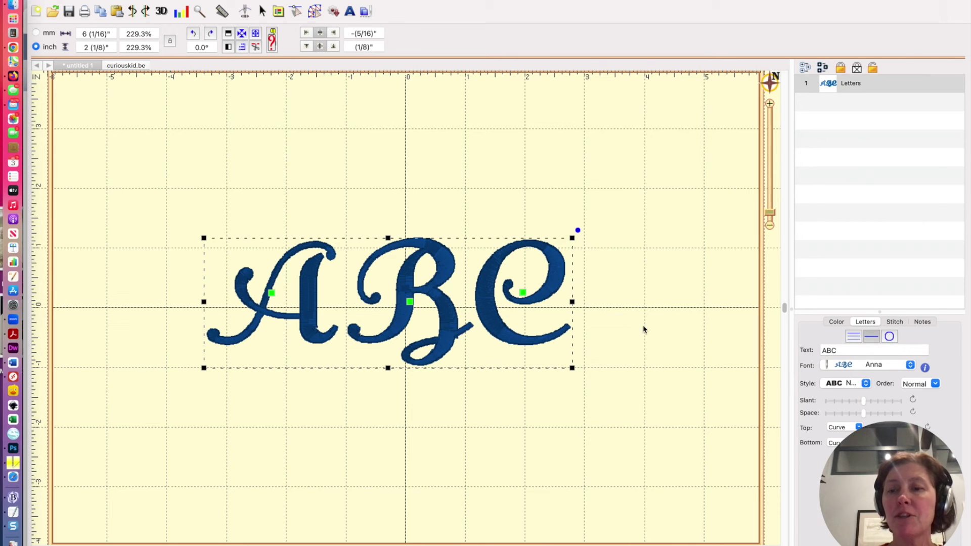
pyautogui.click(851, 369)
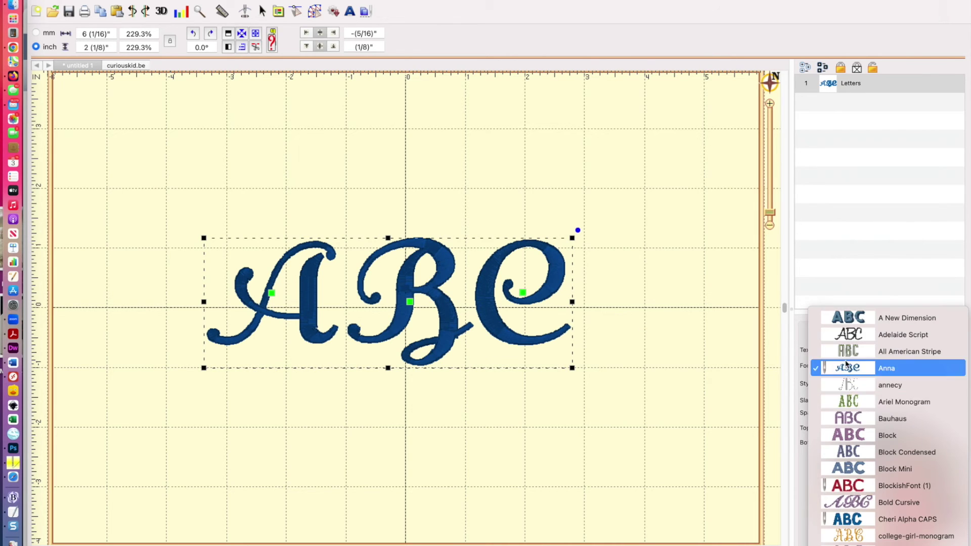
pyautogui.click(603, 184)
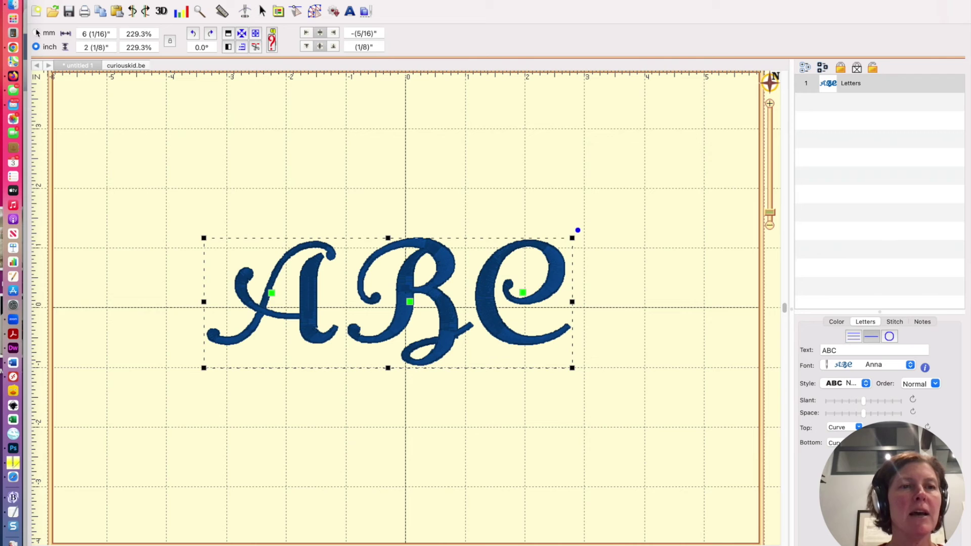
pyautogui.click(13, 47)
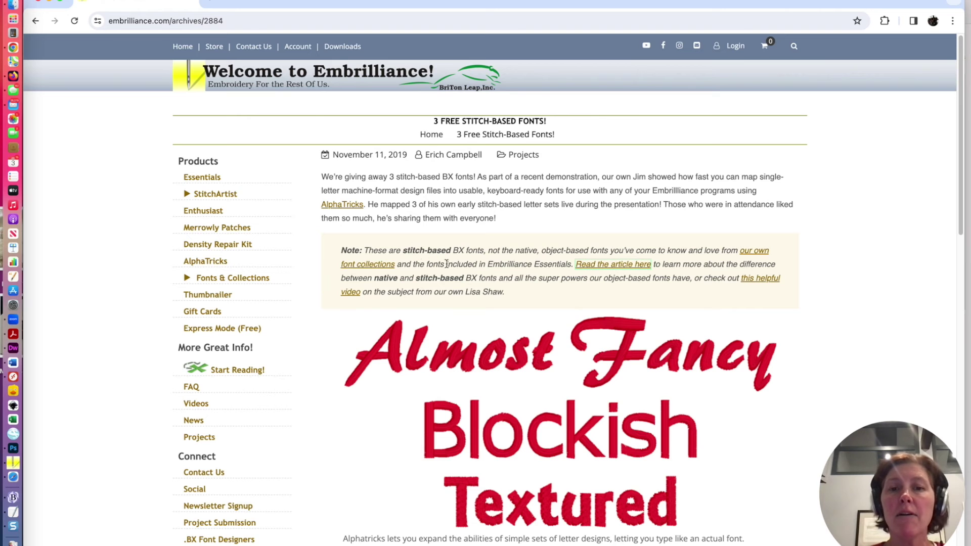
pyautogui.scroll(-1, 448, 258)
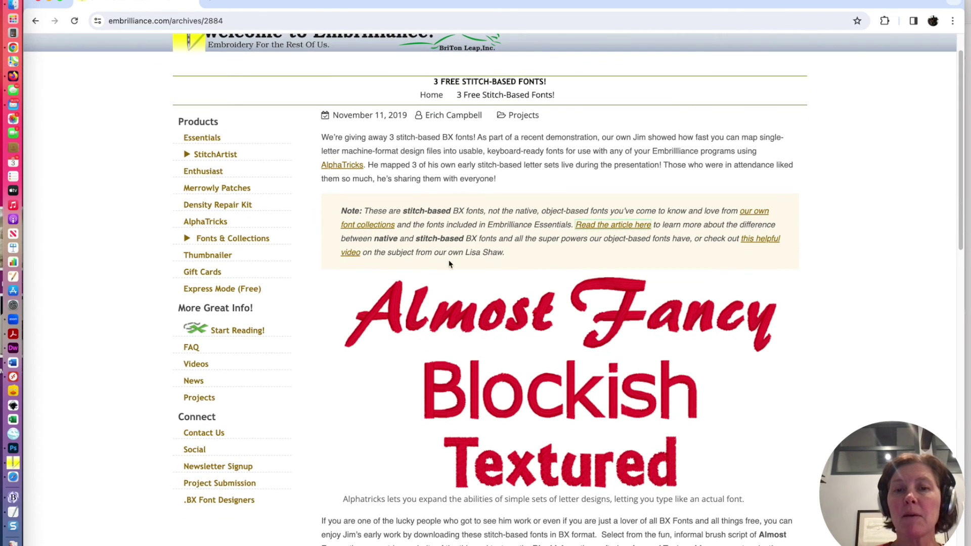
# Step: Select the text 'stitch-based BX fonts' in the free fonts article
pyautogui.moveTo(402, 211); pyautogui.dragTo(486, 214)
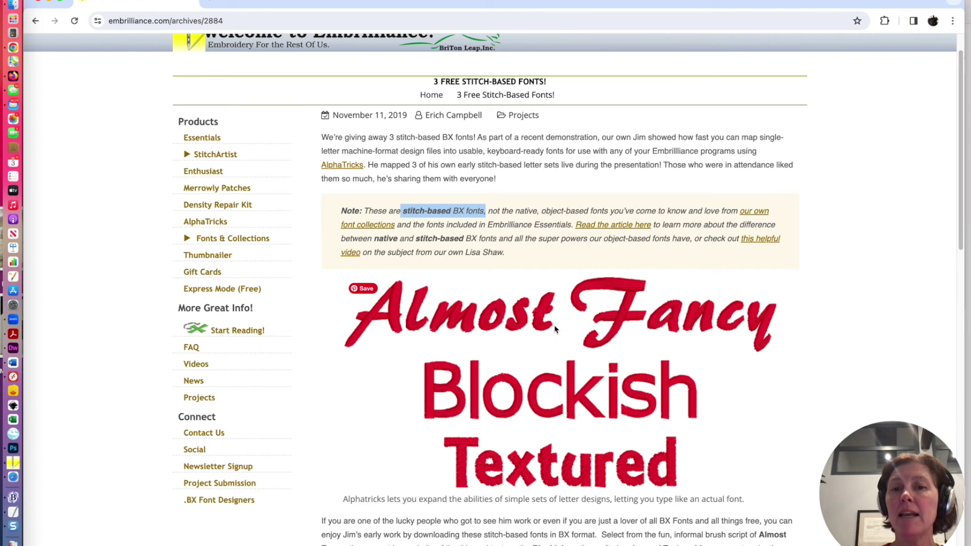
pyautogui.moveTo(524, 344)
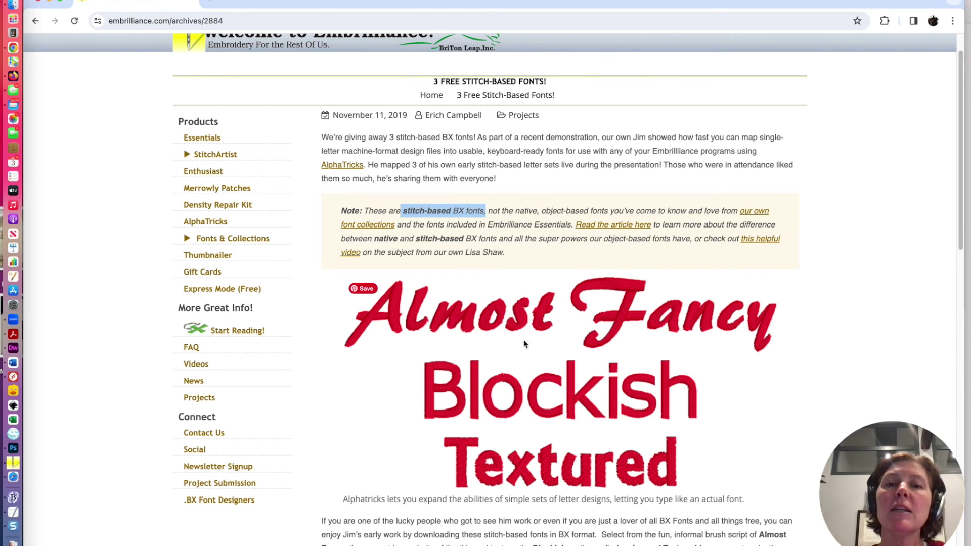
pyautogui.scroll(-1, 519, 347)
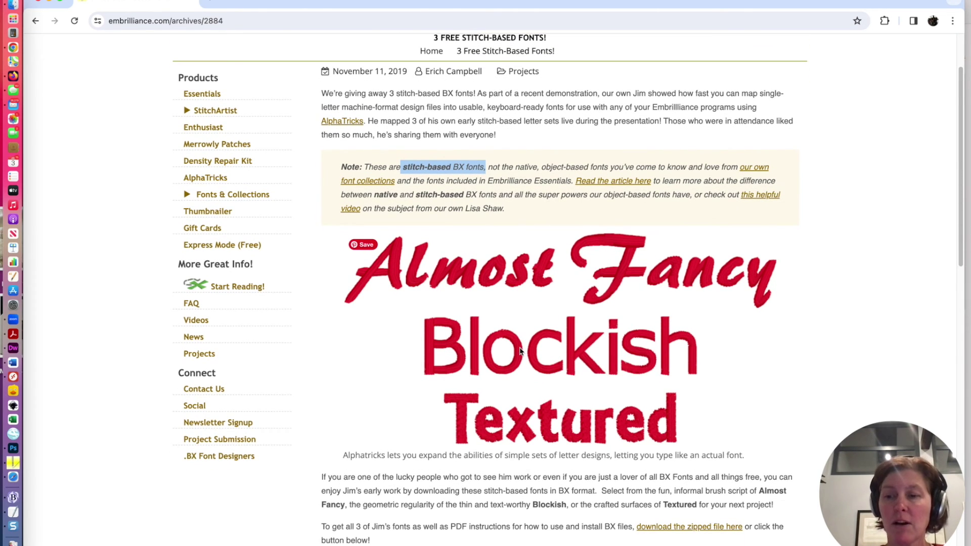
pyautogui.scroll(-4, 522, 349)
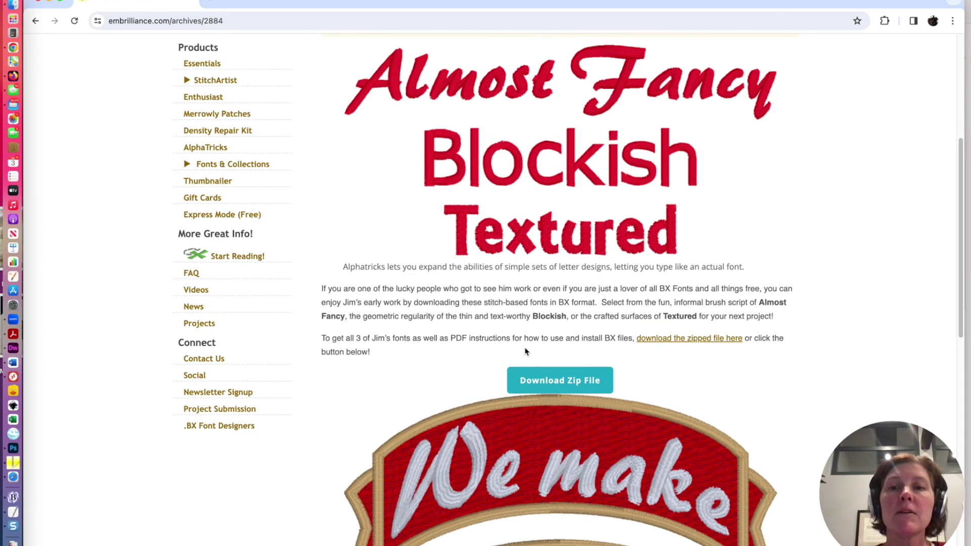
pyautogui.scroll(1, 525, 351)
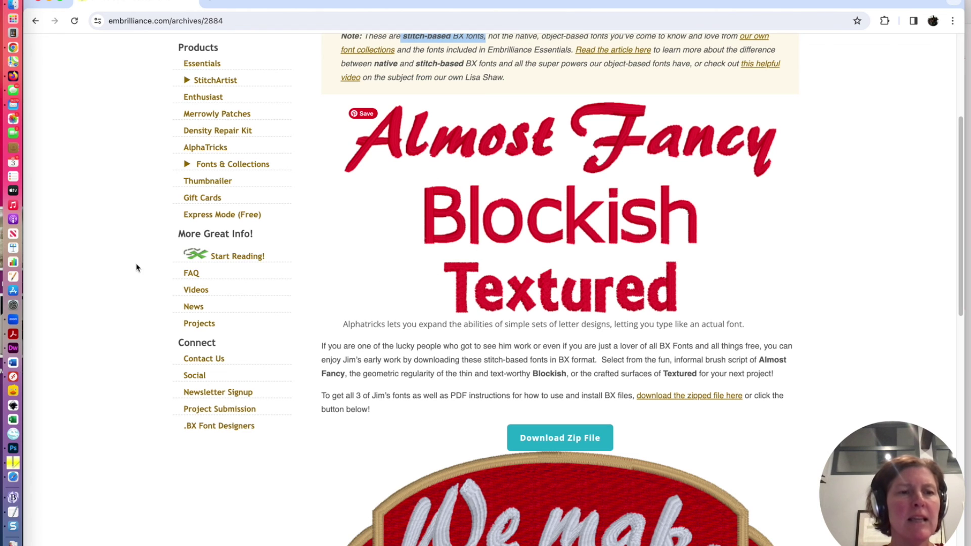
# Step: Back in the Anna ABC design, look for the newly installed BlockishFont (1) in the font list
pyautogui.click(13, 462)
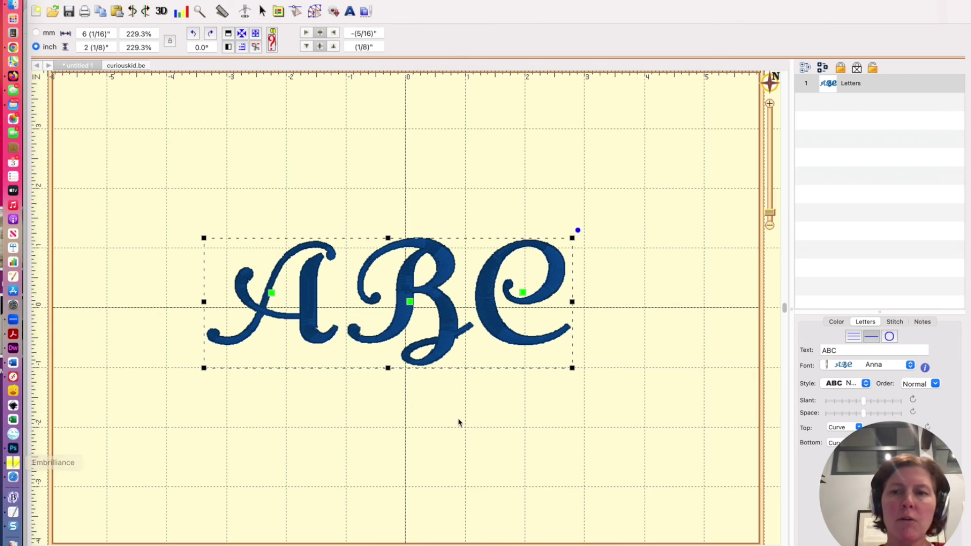
pyautogui.click(845, 367)
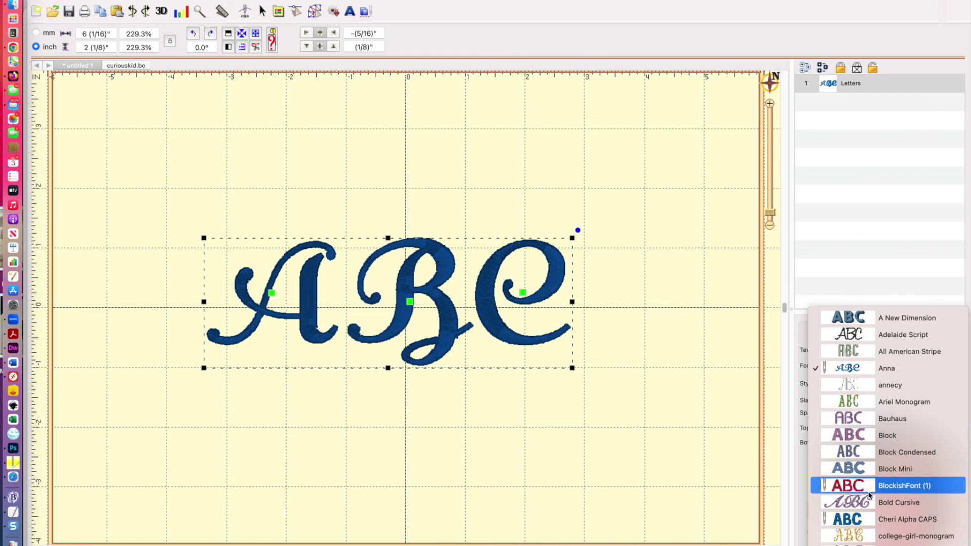